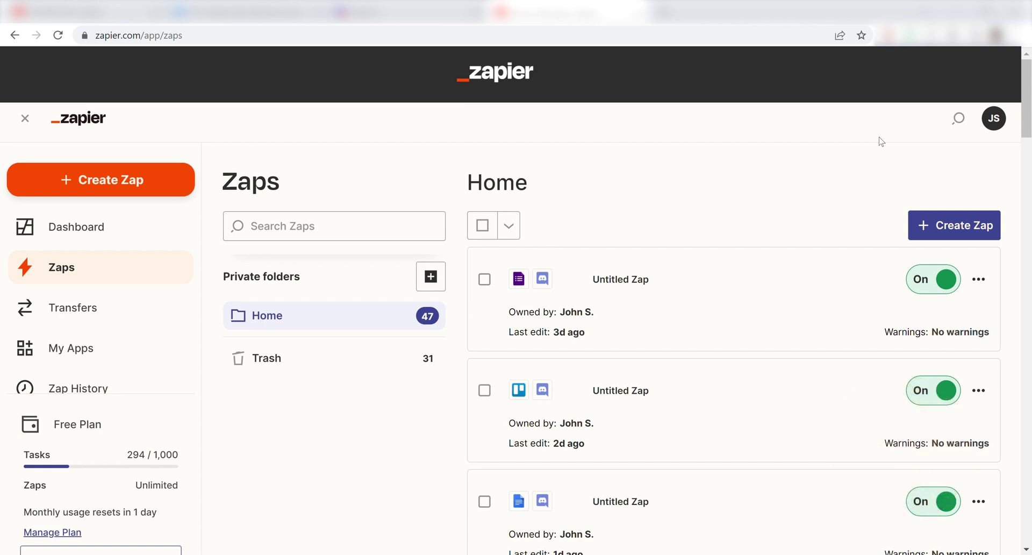
Step: Start a new Zap from the Zaps dashboard
left_click(125, 191)
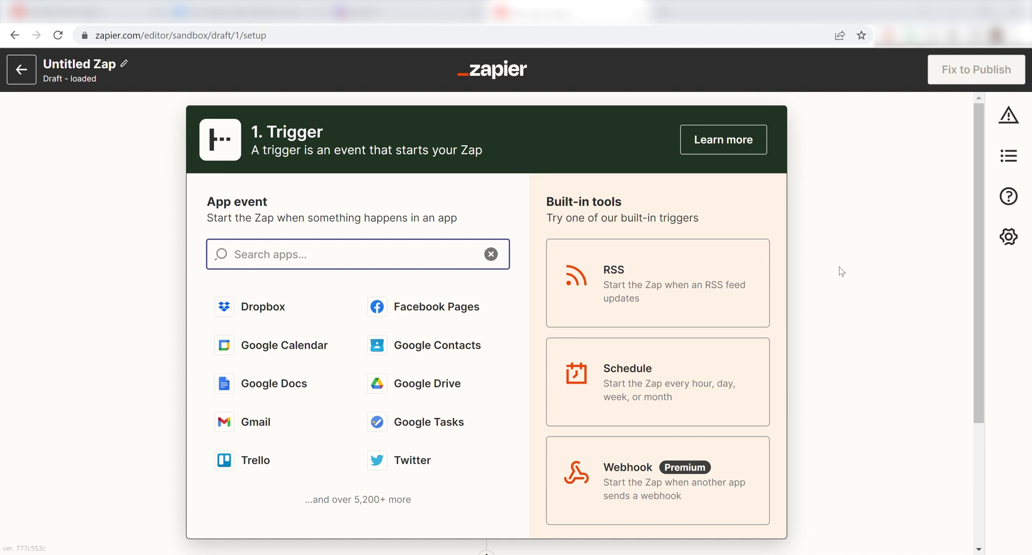
Step: Set the trigger to Facebook Pages with the New Post to Your Timeline event
type("facebook")
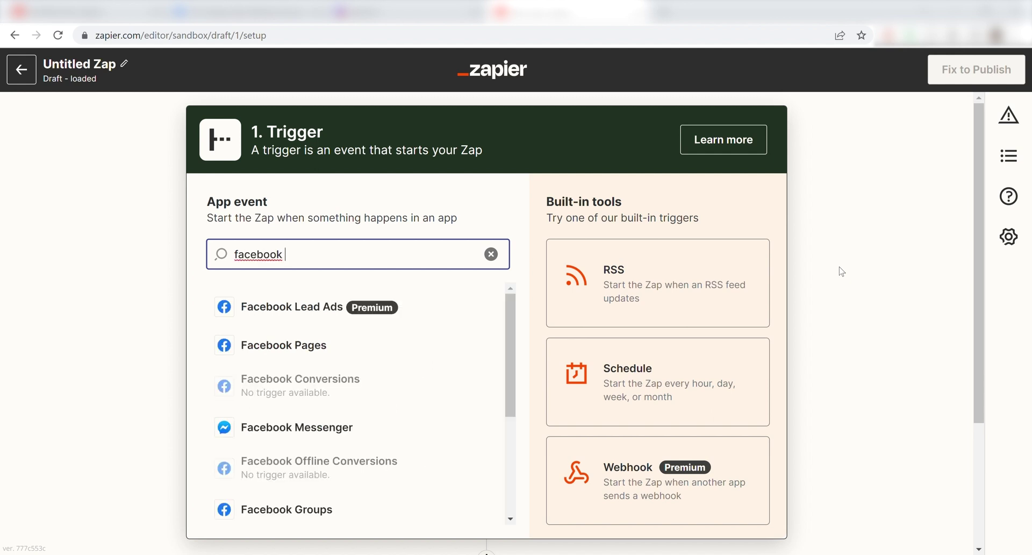
left_click(346, 355)
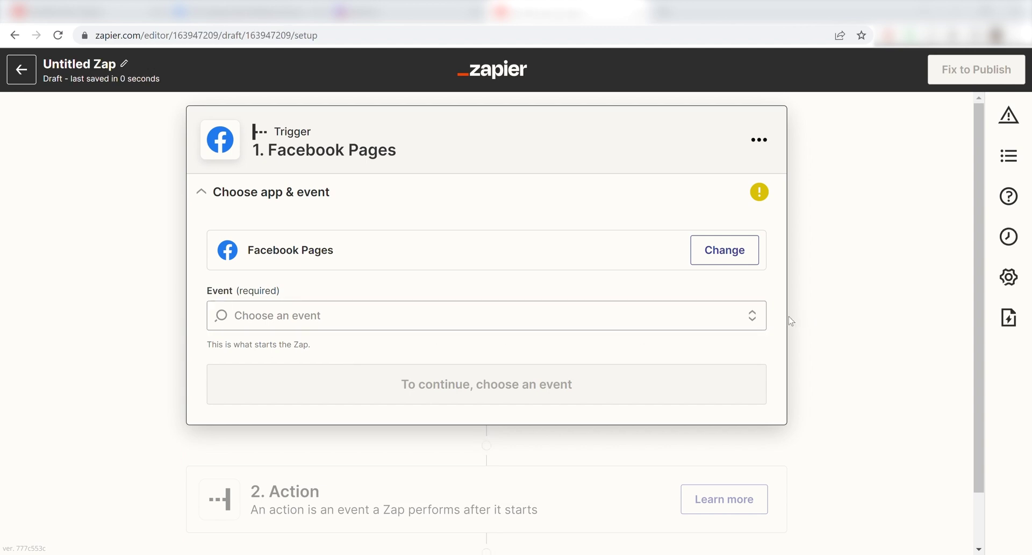
left_click(699, 327)
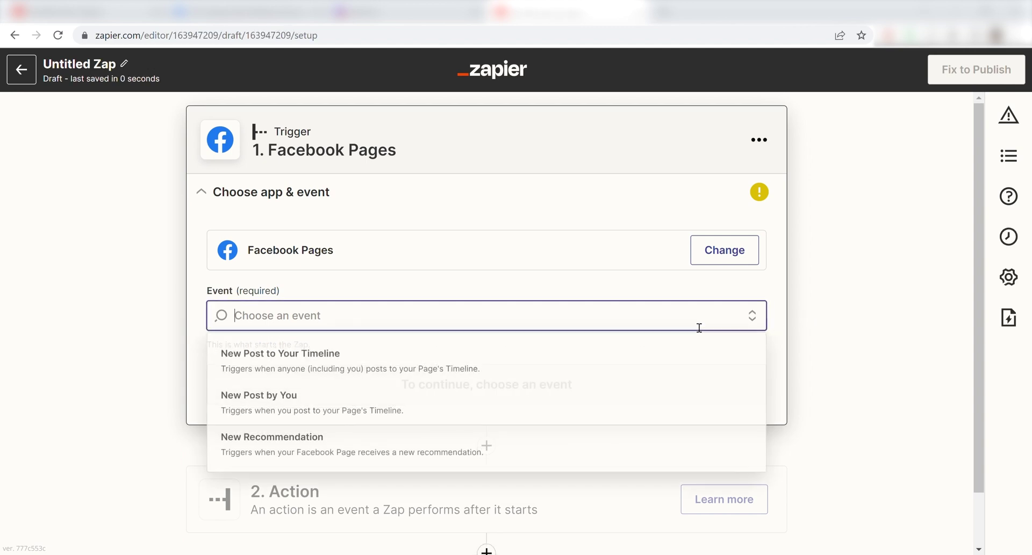
left_click(619, 369)
left_click(536, 399)
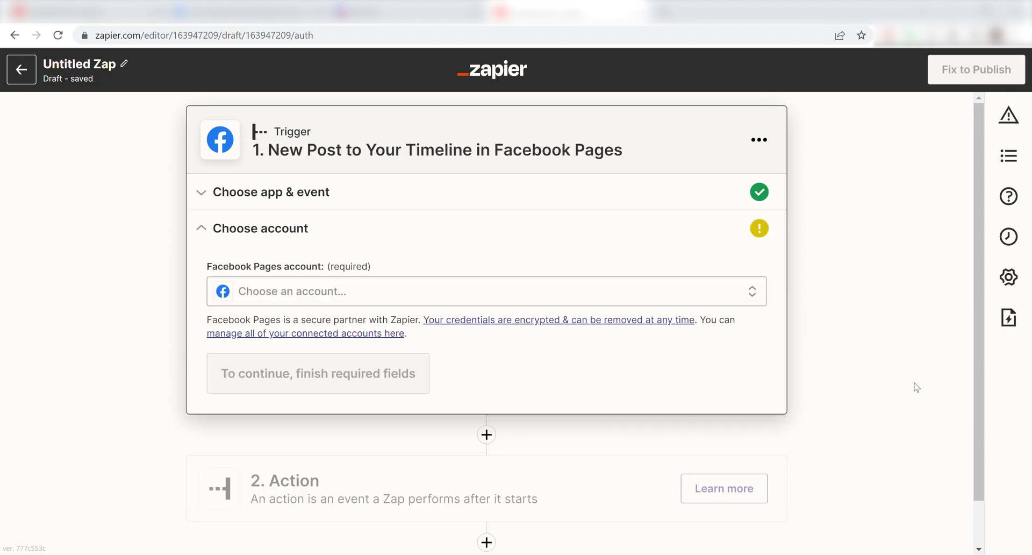
Step: Connect and authorize a Facebook account for the Facebook Pages trigger
left_click(677, 294)
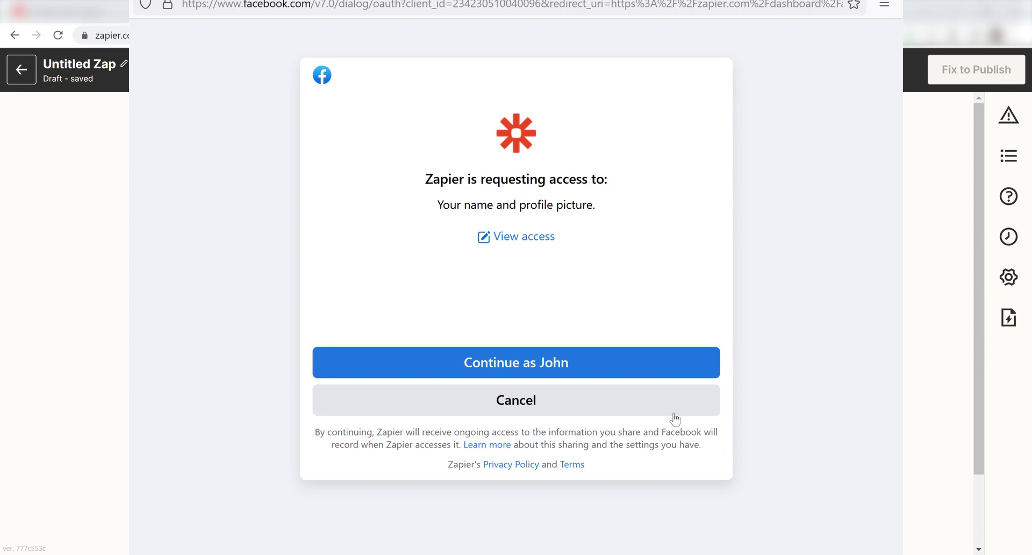
left_click(599, 369)
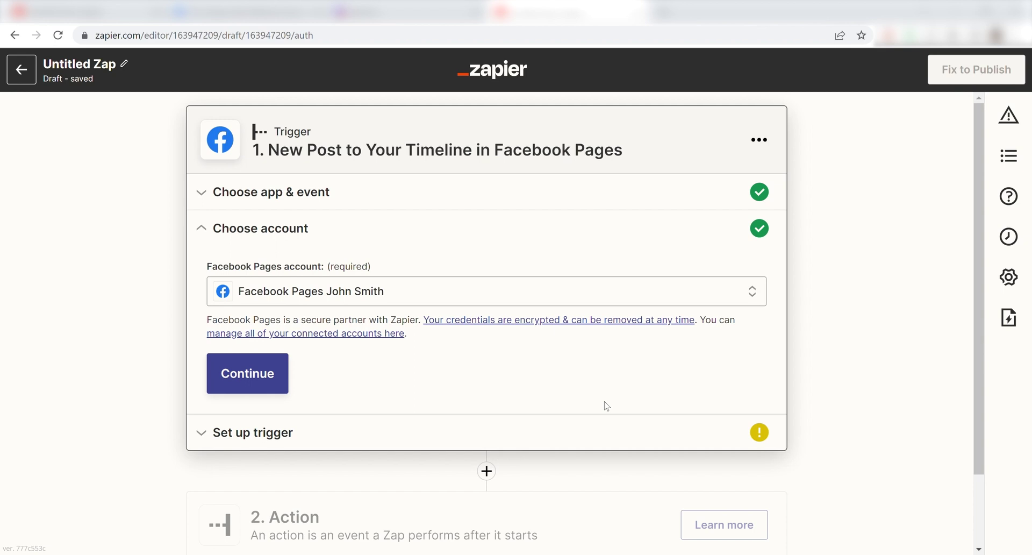
left_click(256, 385)
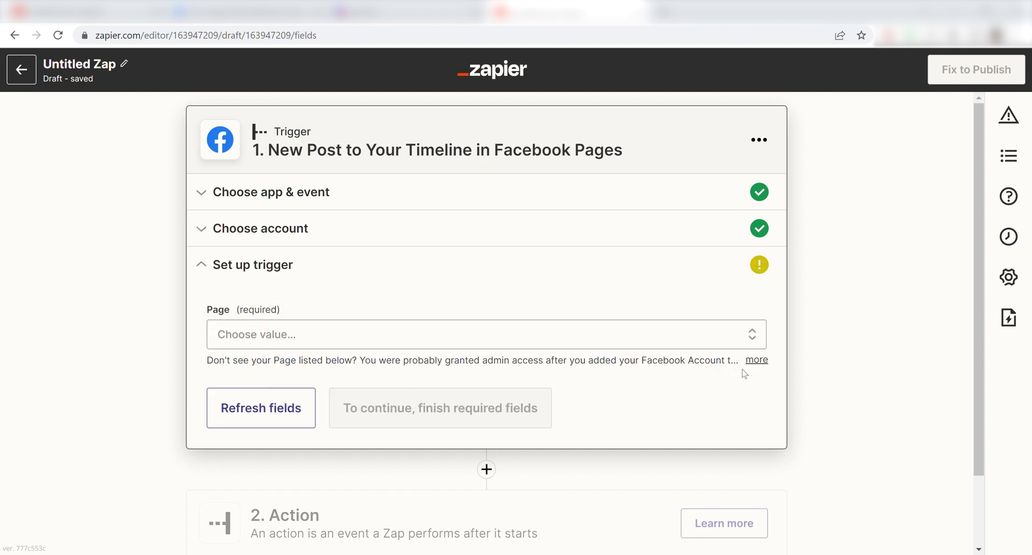
Step: Choose The Zoppy Zaps Meetup Group as the Facebook Page to watch
left_click(430, 335)
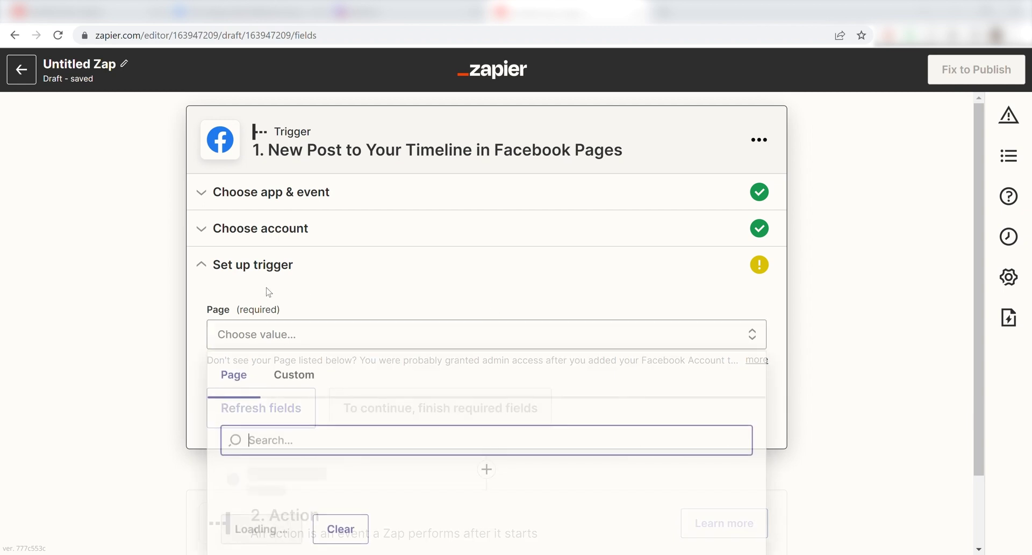
scroll(820, 409, "down", 1)
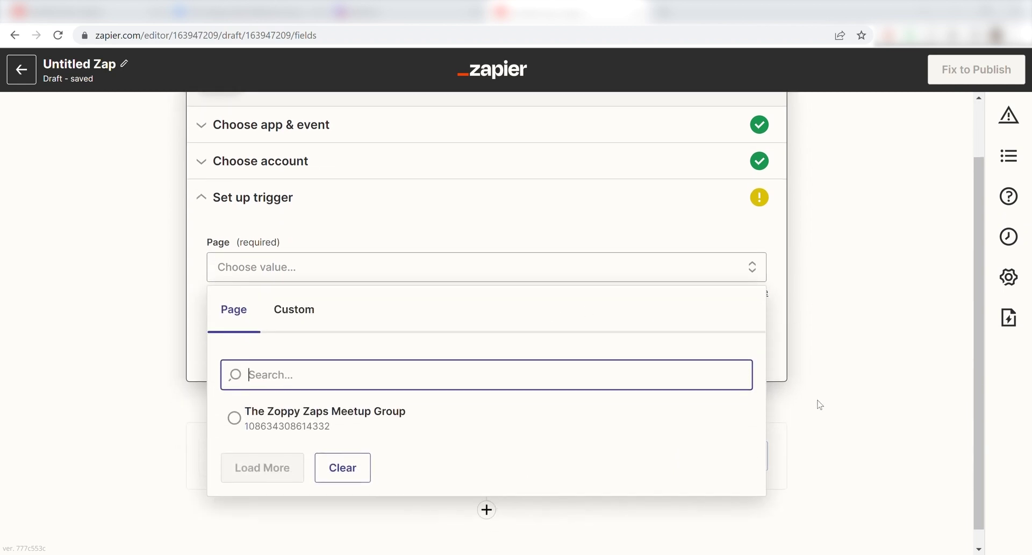
left_click(461, 423)
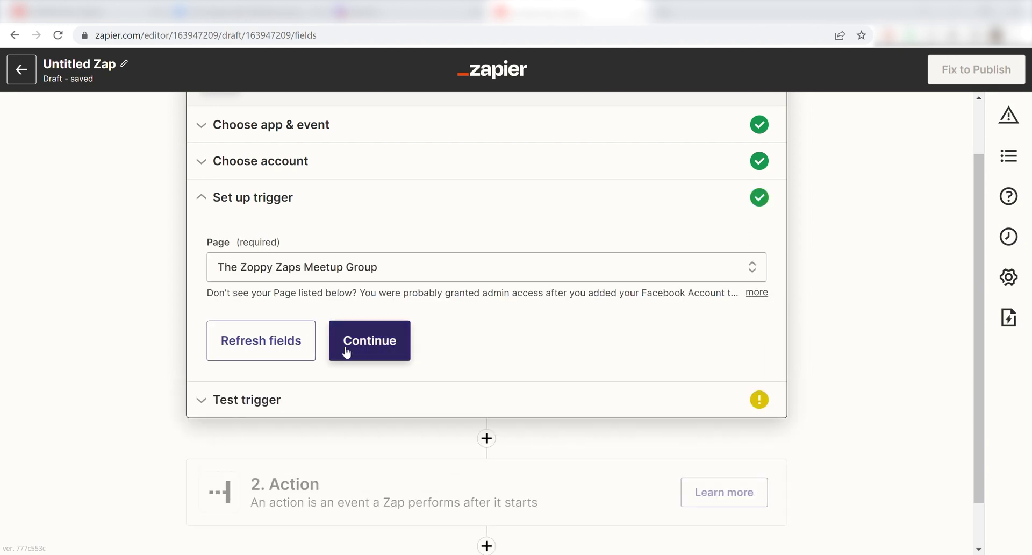
left_click(359, 344)
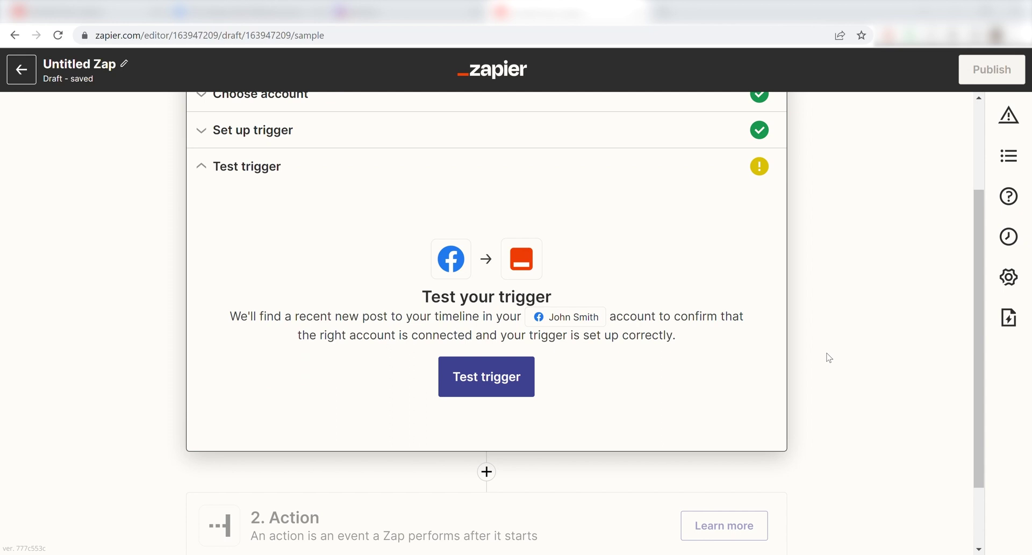
Step: Test the trigger to fetch a sample timeline post
left_click(493, 376)
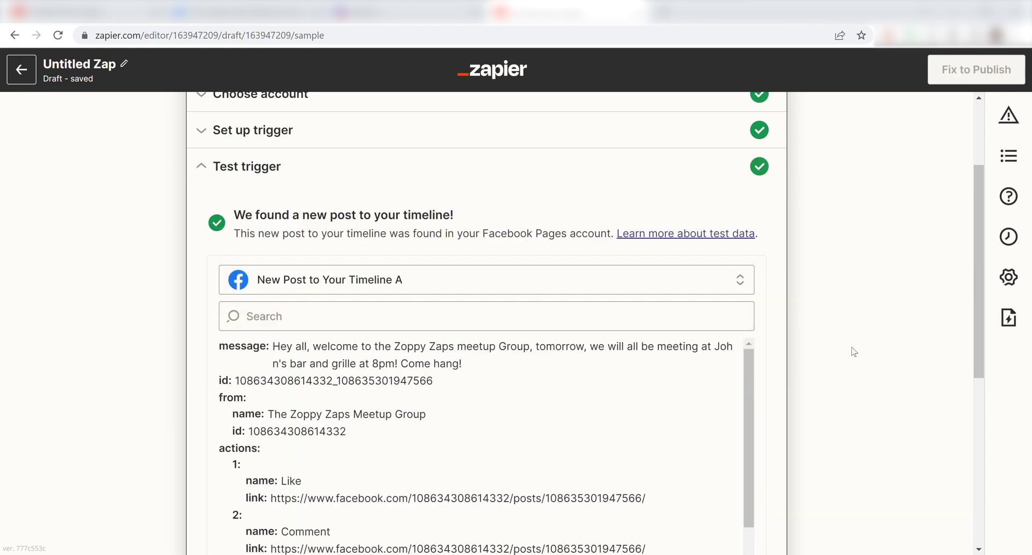
scroll(786, 350, "down", 5)
left_click(684, 376)
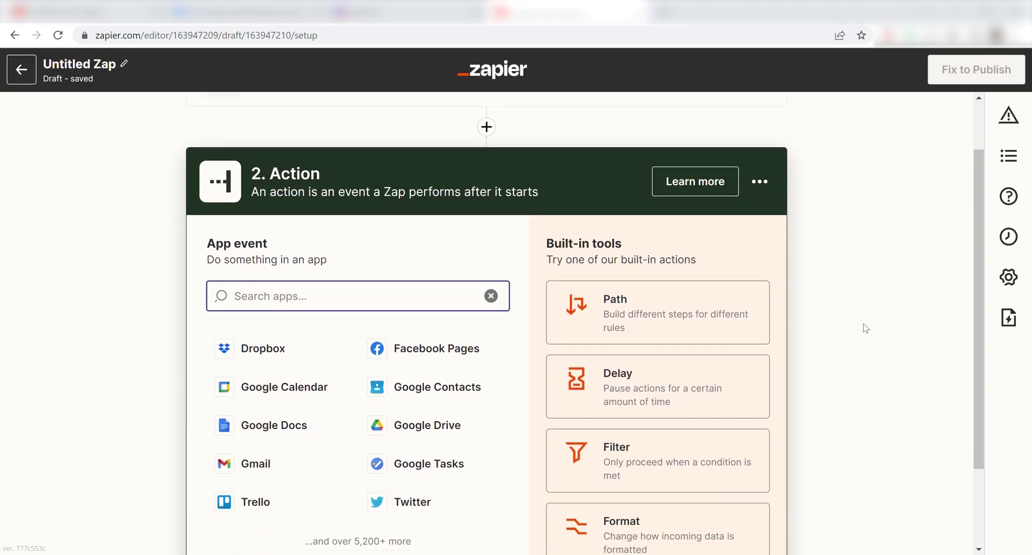
Step: Set the action to Discord's Send Channel Message event
type("discord")
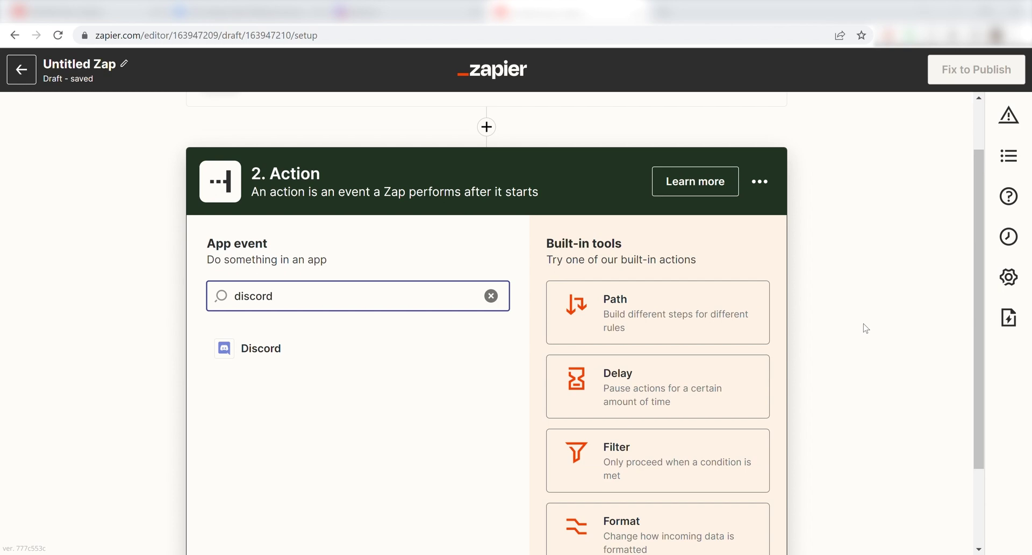
left_click(334, 350)
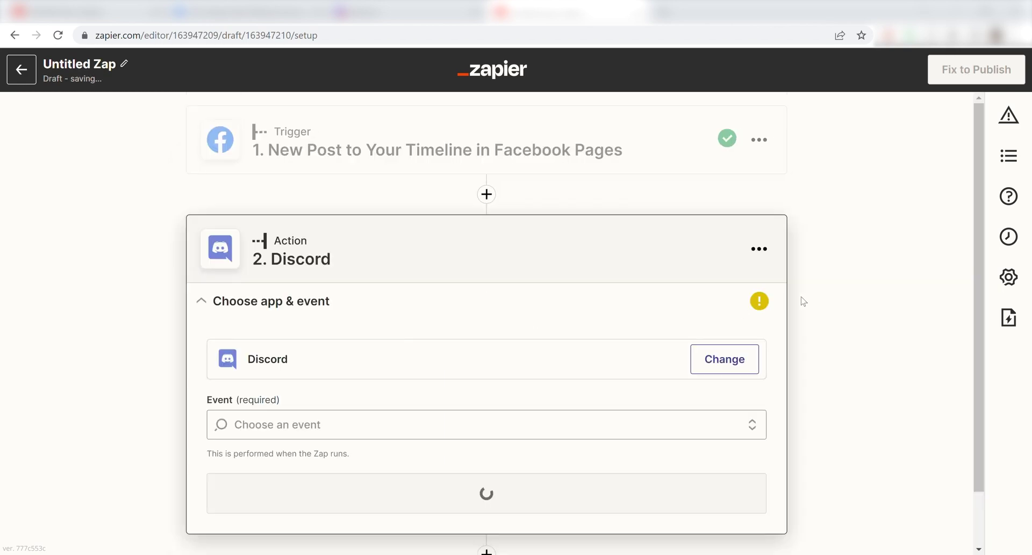
left_click(753, 361)
left_click(518, 461)
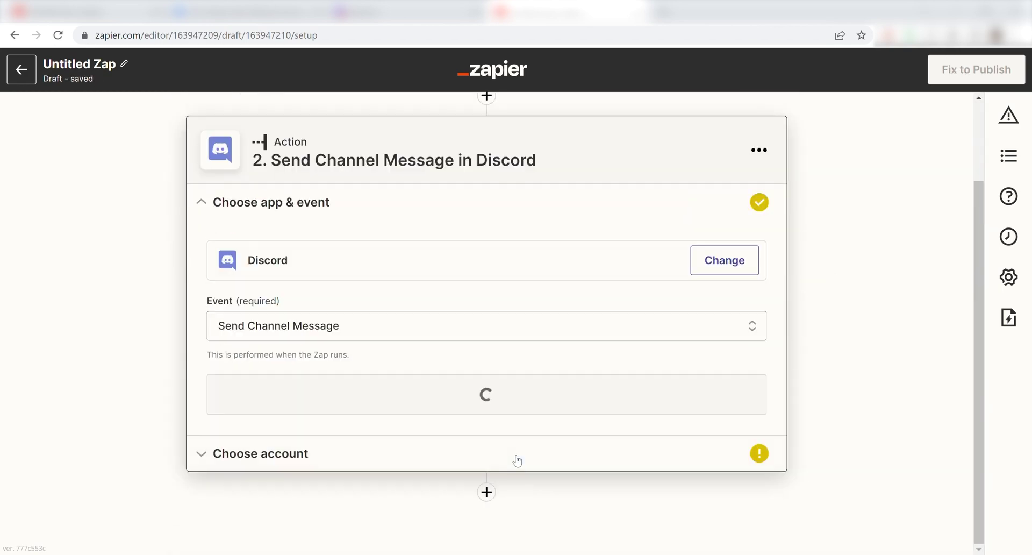
left_click(657, 396)
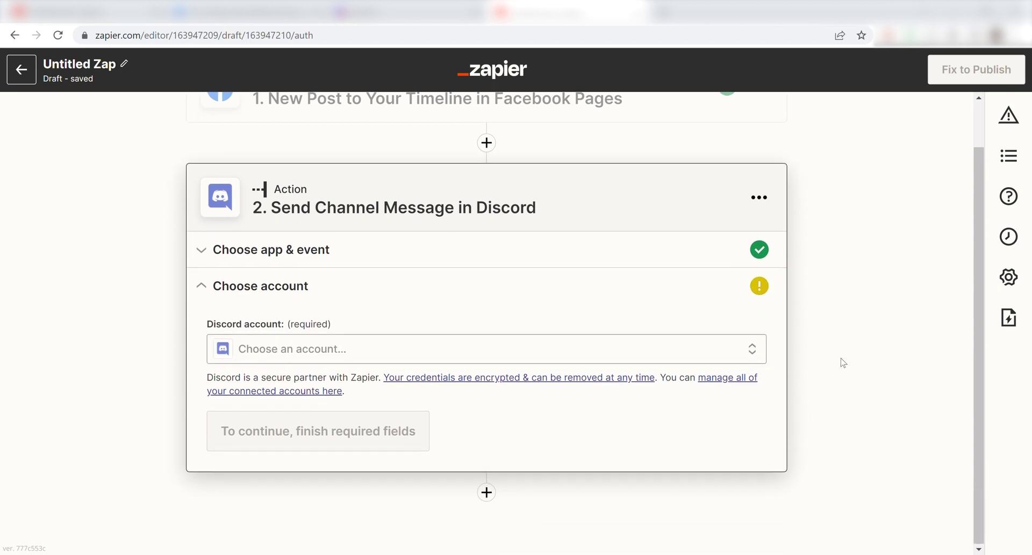
Step: Connect a Discord account, adding Zapier to a server and authorizing its permissions
left_click(761, 352)
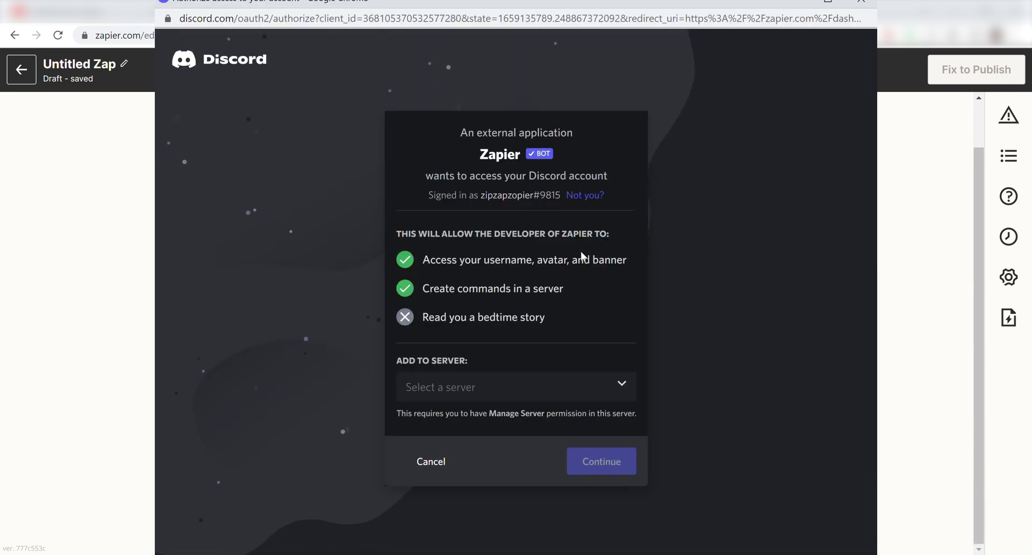
left_click(622, 385)
left_click(592, 419)
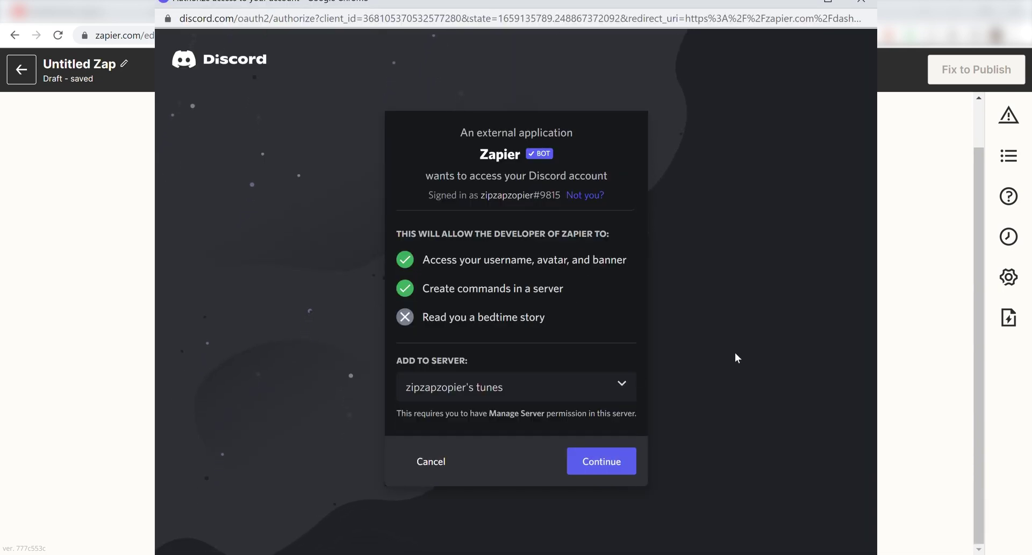
left_click(622, 456)
scroll(711, 305, "down", 10)
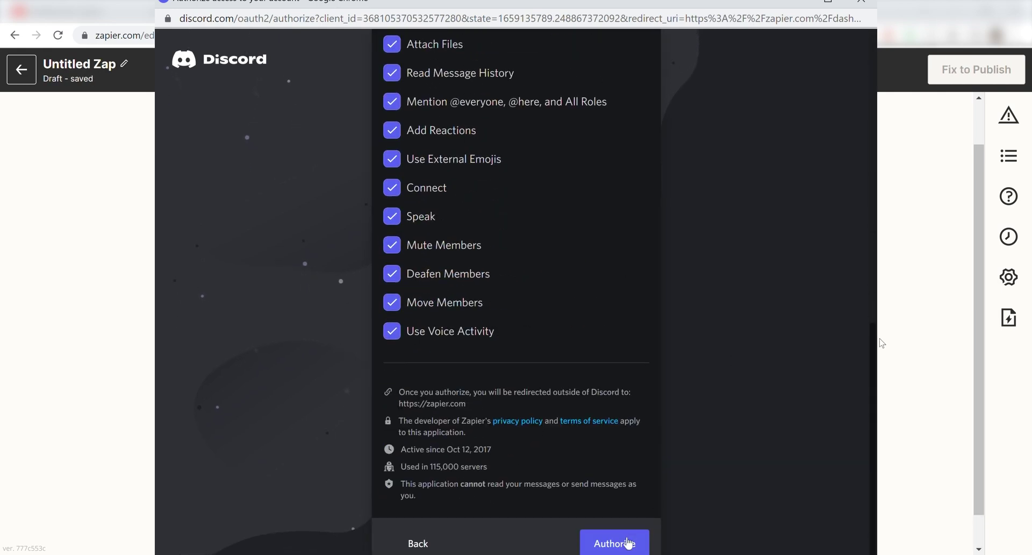
left_click(628, 544)
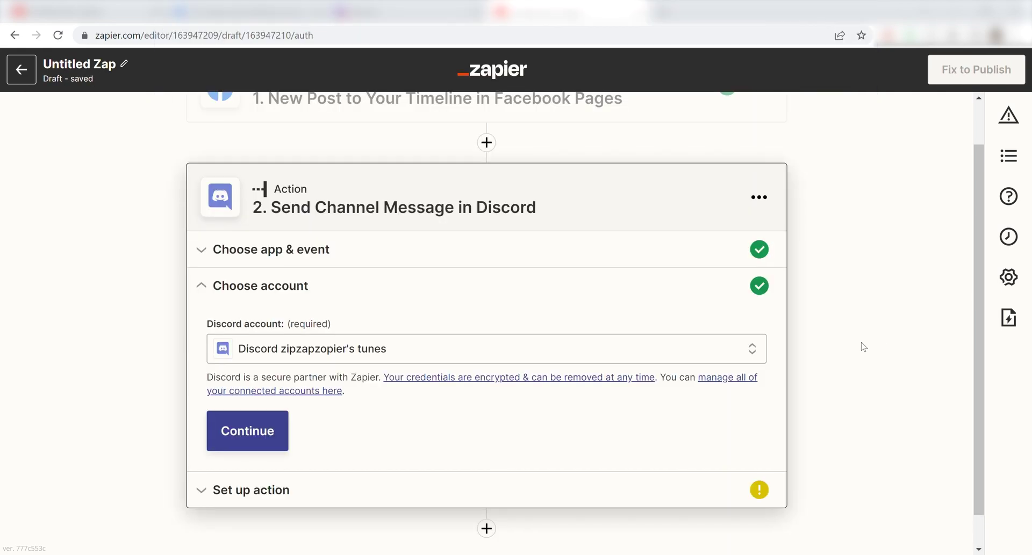
left_click(233, 430)
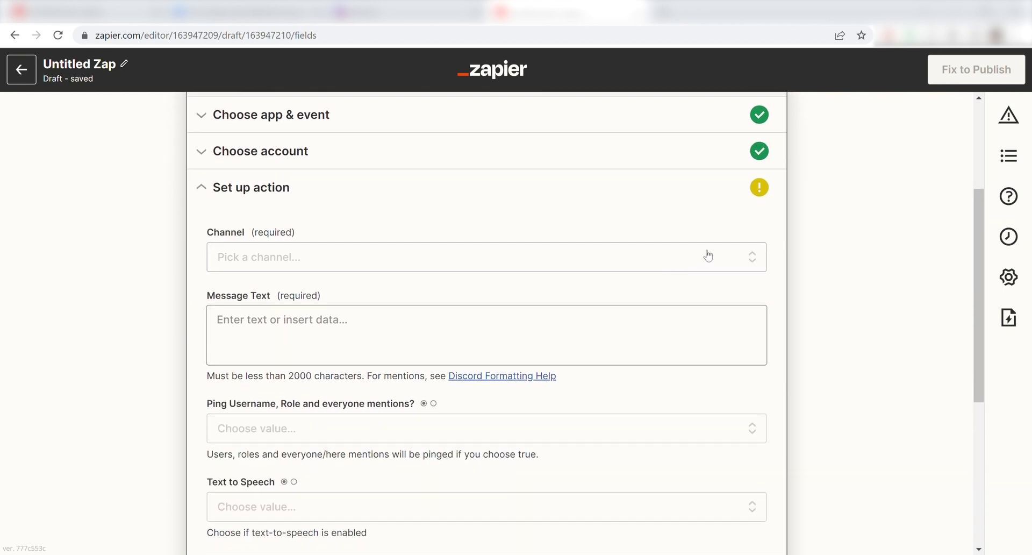
Step: Post the Discord message to the general channel
left_click(708, 256)
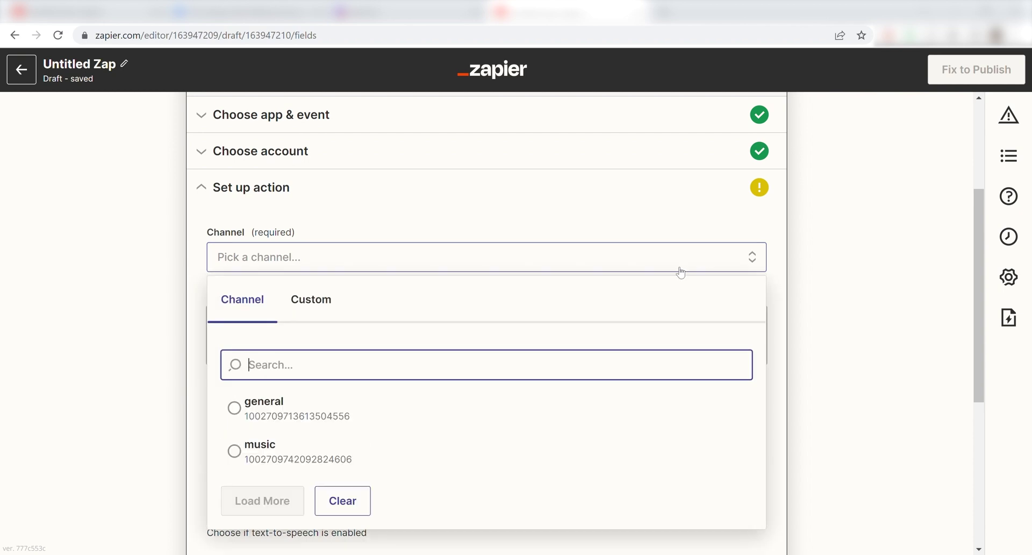
left_click(500, 396)
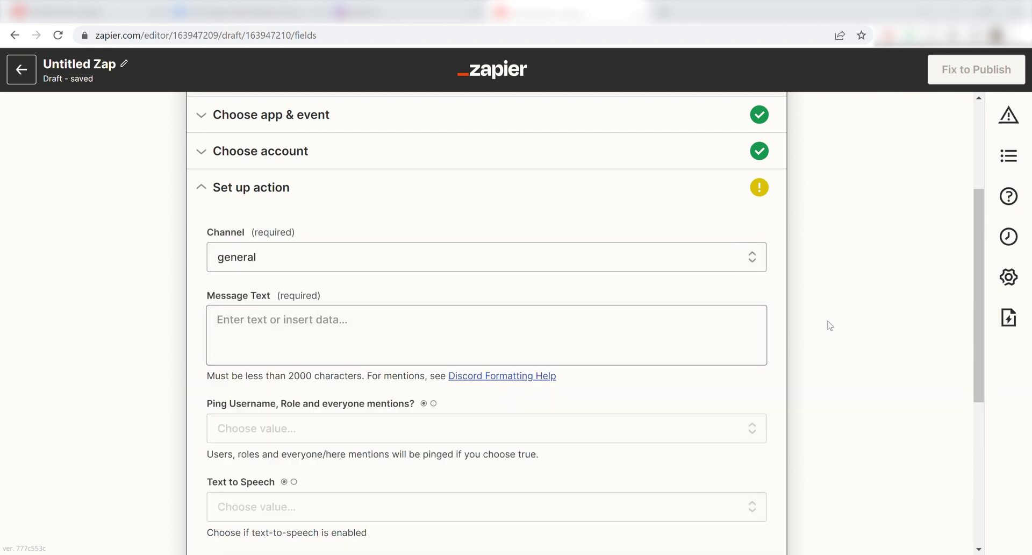
scroll(831, 325, "down", 1)
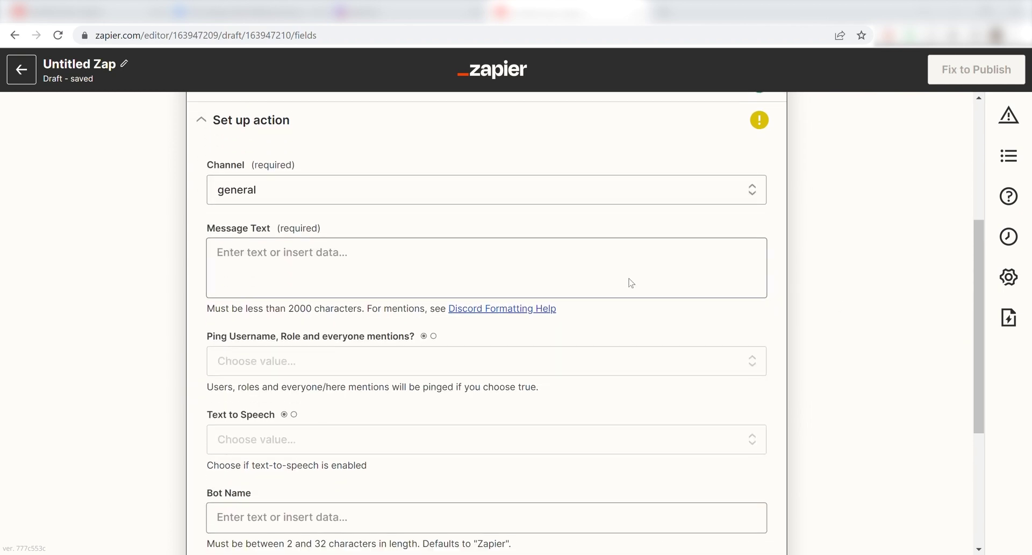
Step: Write 'Someone has posted a message in the Zoppy Zap's Meet up Group!' followed by the post's Name and Message
left_click(509, 264)
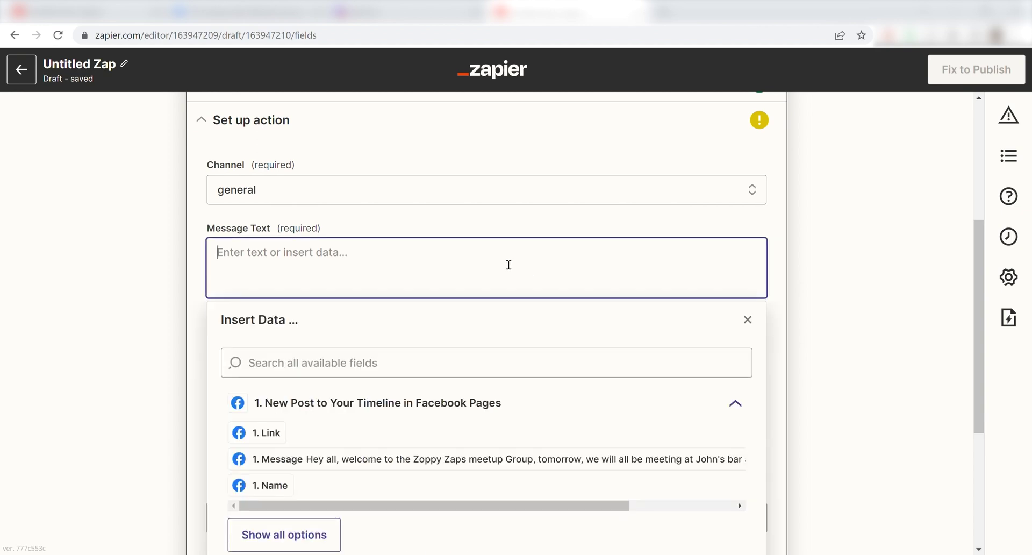
type("Someone has posted a message in the Z")
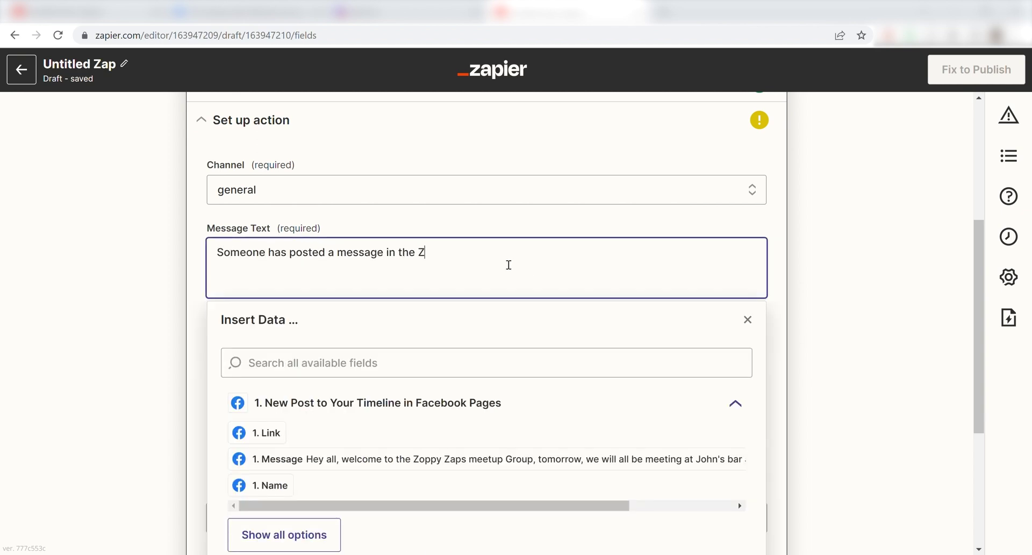
type("oppy Zap's Meet up Group!")
key("Return")
key("Return")
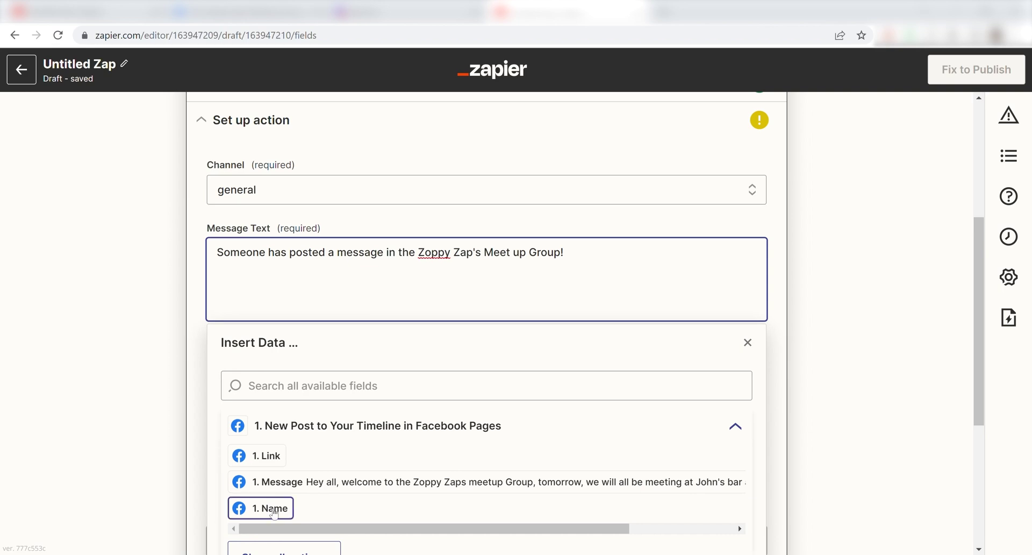
left_click(269, 509)
key("Return")
left_click(258, 510)
scroll(385, 279, "down", 3)
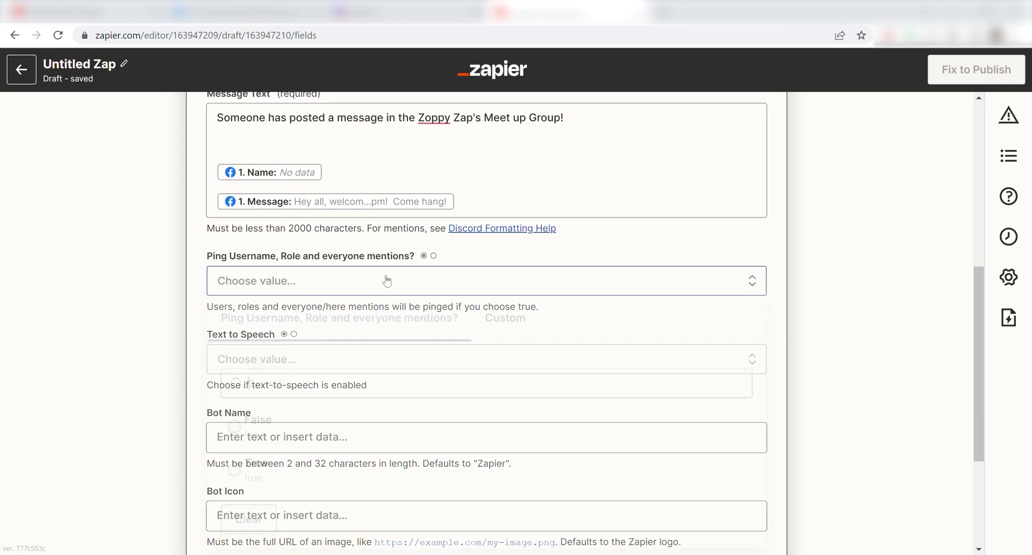
Step: Set mention pinging to True and the bot name to 'Book Bot'
left_click(387, 280)
left_click(320, 478)
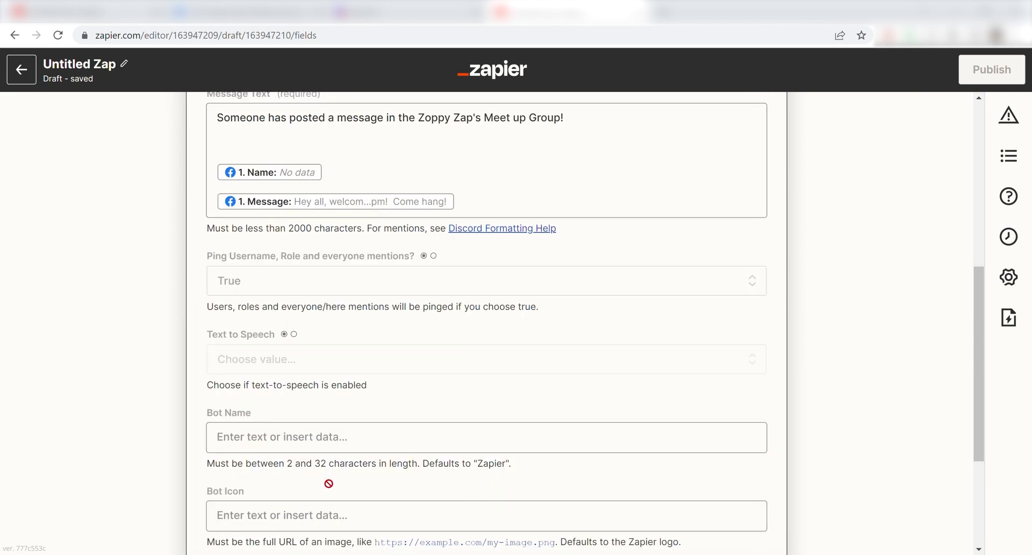
scroll(912, 322, "down", 1)
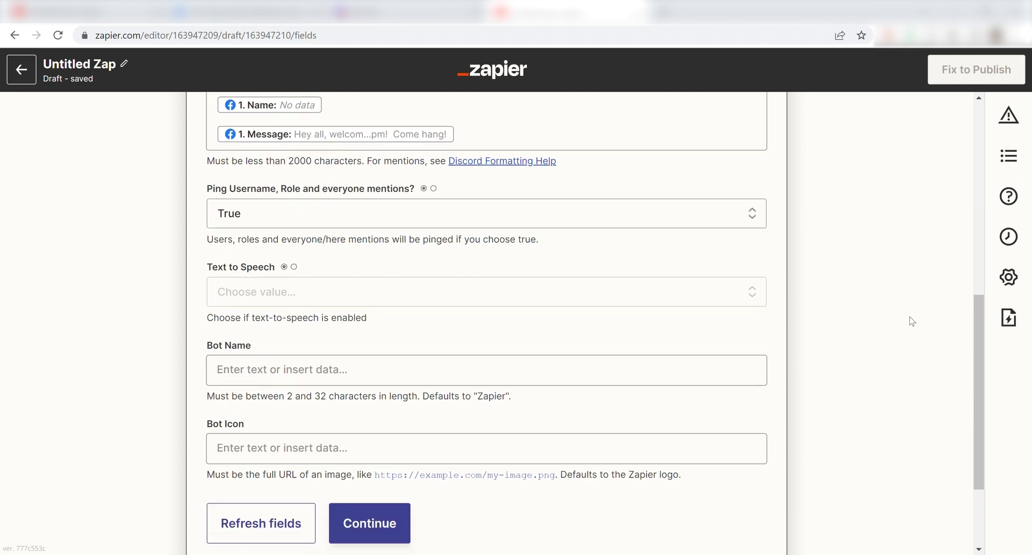
left_click(413, 383)
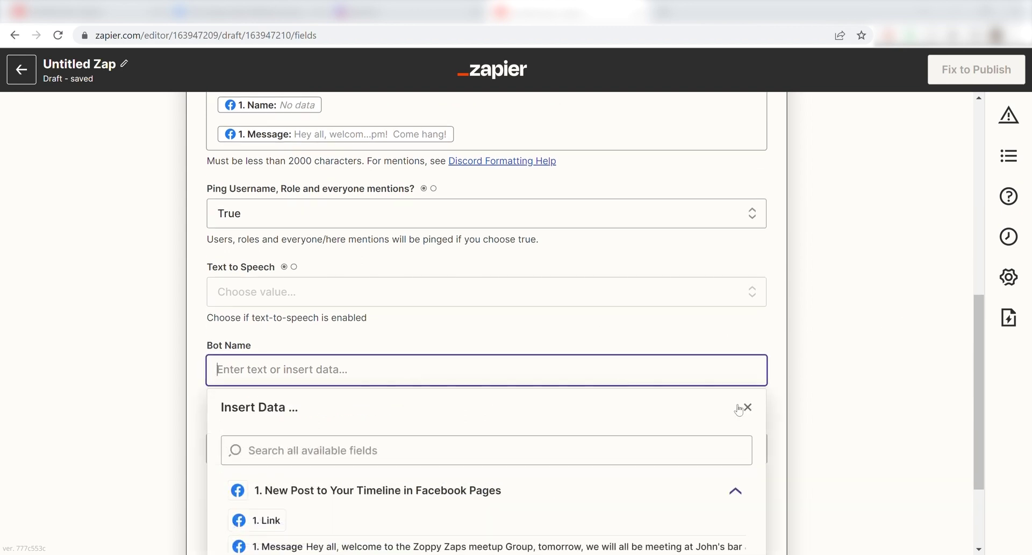
type("Book Bot")
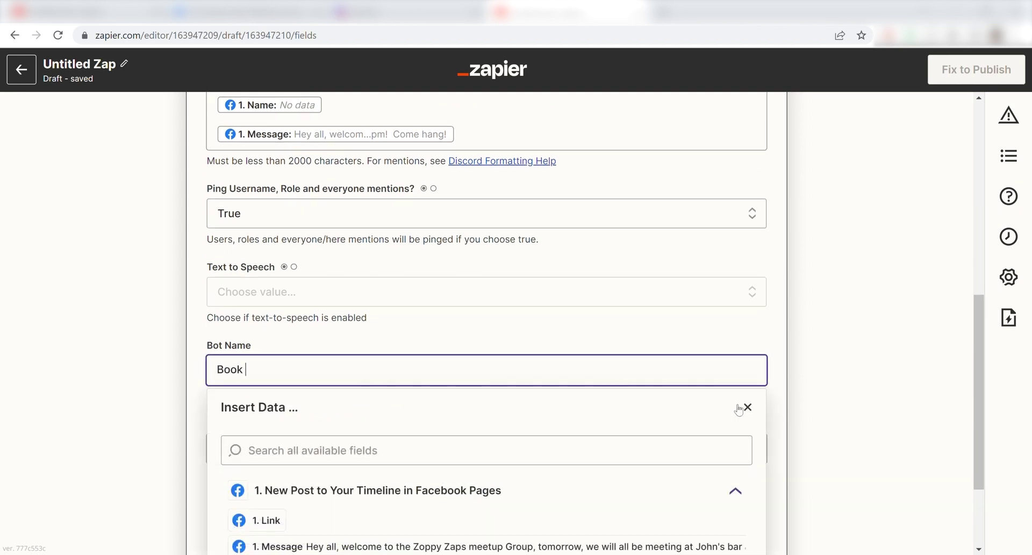
left_click(909, 322)
scroll(909, 323, "down", 2)
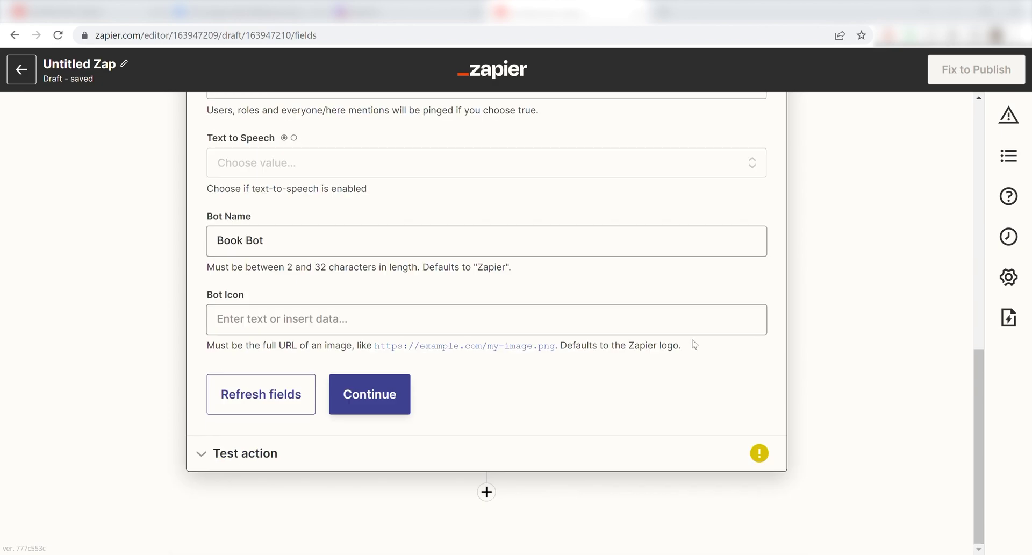
Step: Test the Discord action by sending a sample message to the channel
left_click(358, 404)
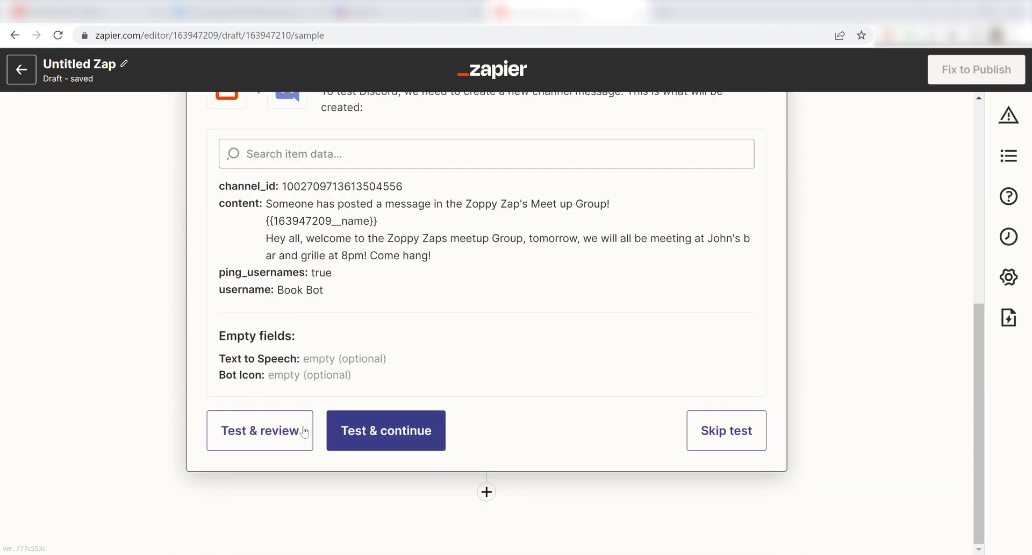
left_click(244, 442)
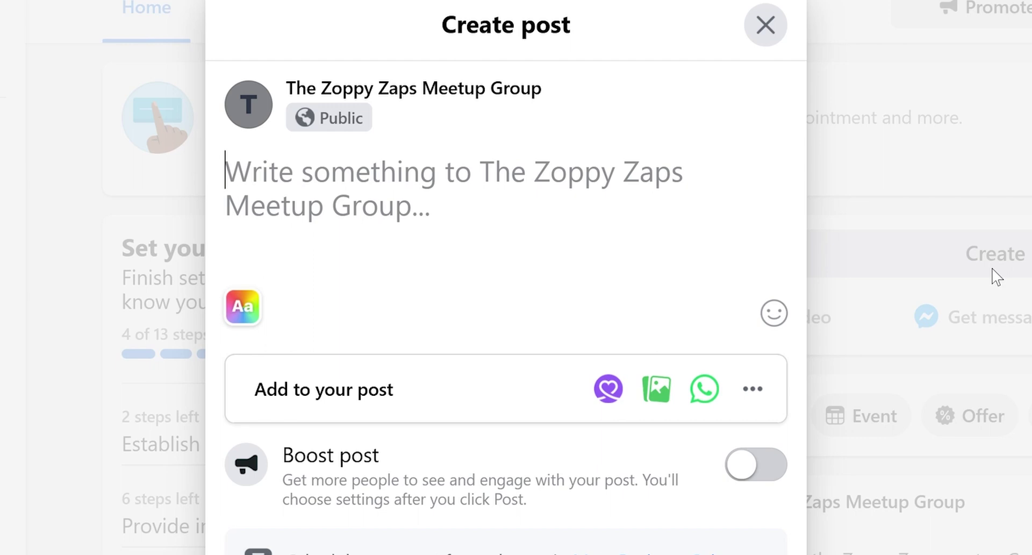
Step: Enter 'Lets all meet up to try zapier!!!' as the Facebook post text
type("Lets")
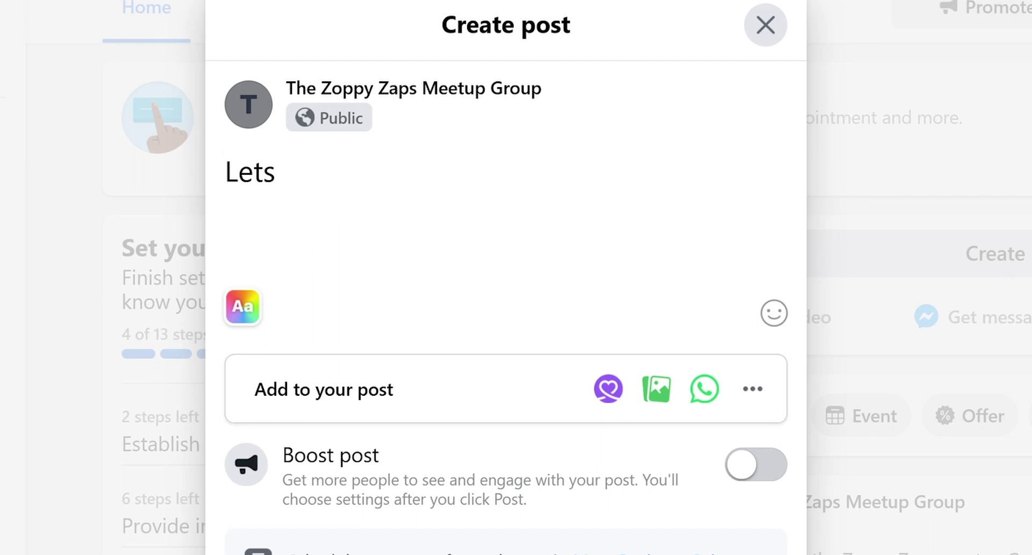
type(" all meet up to try ")
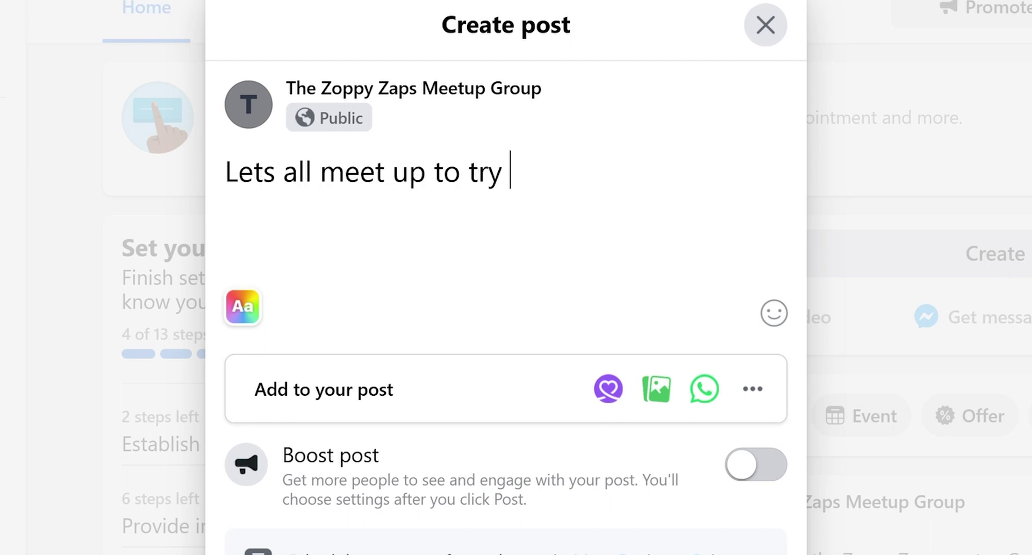
type("zapier!!!")
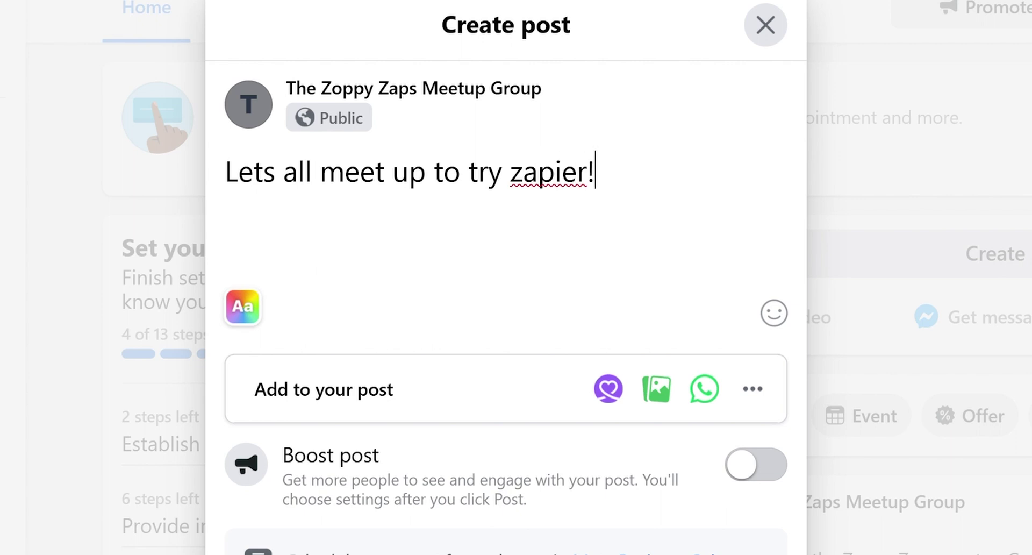